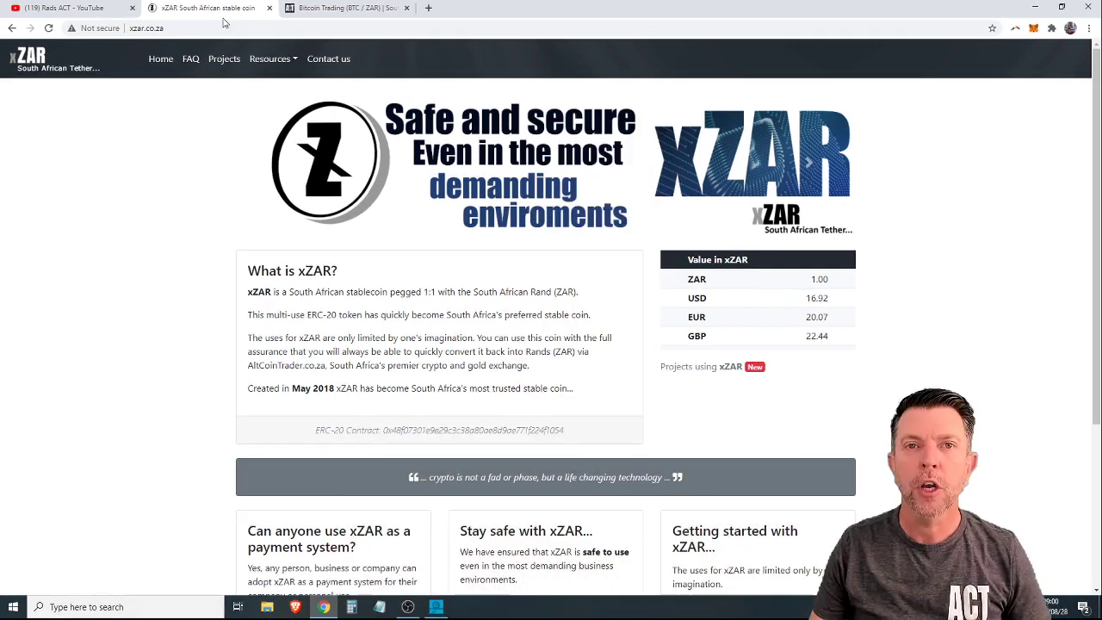
# Switch to AltCoinTrader, open the bank deposit details for South African Rands, and highlight the Standard Bank deposit reference.
pyautogui.click(341, 11)
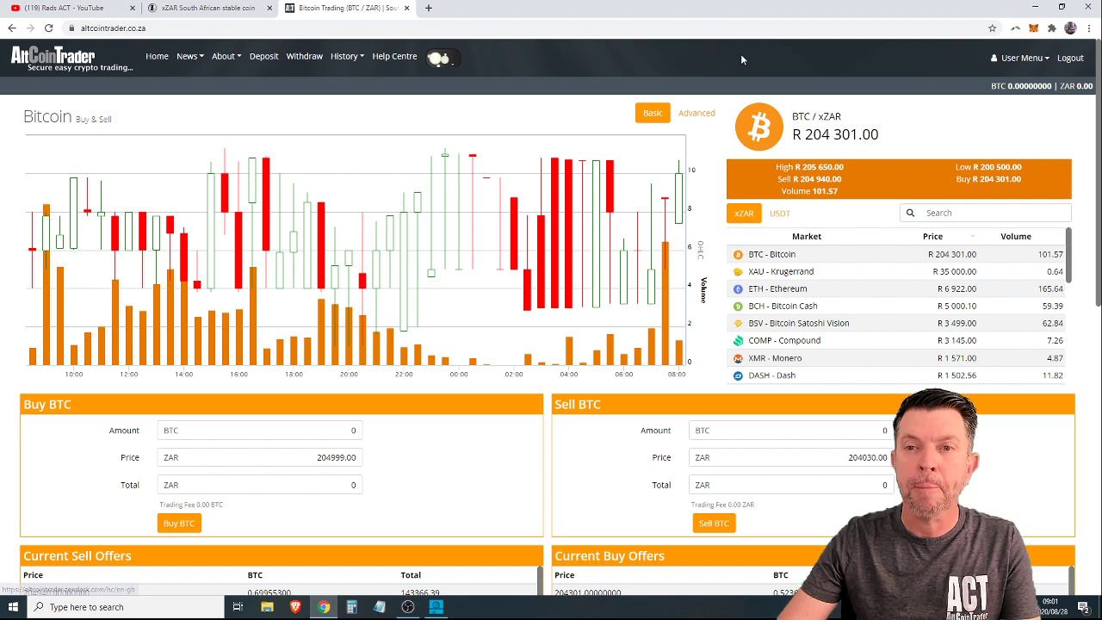
pyautogui.click(265, 59)
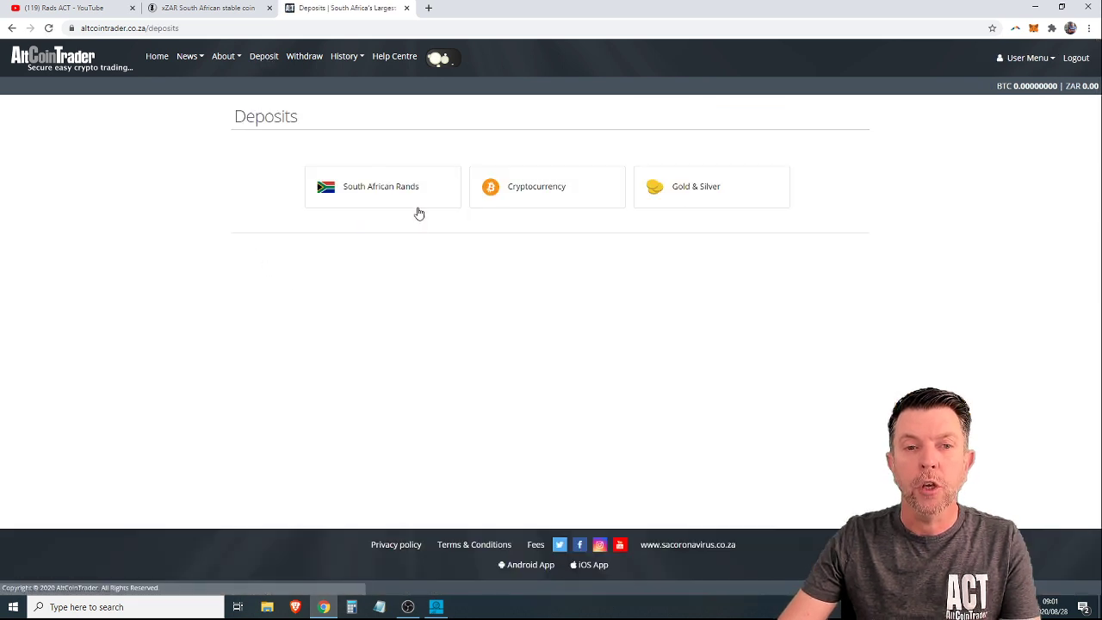
pyautogui.click(376, 196)
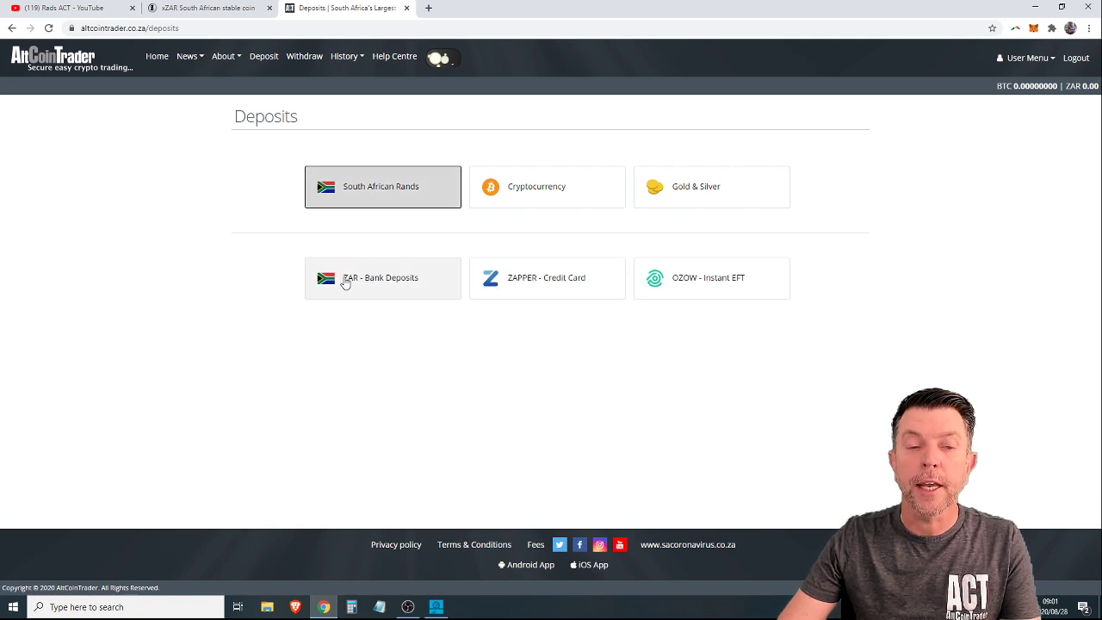
pyautogui.click(394, 281)
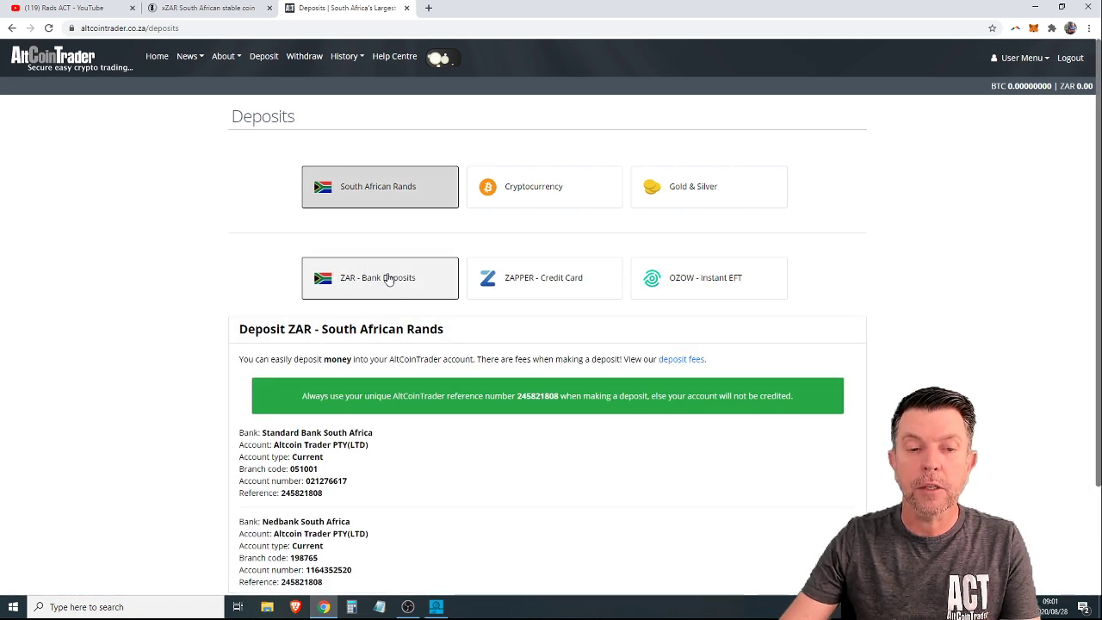
pyautogui.scroll(-2, 405, 312)
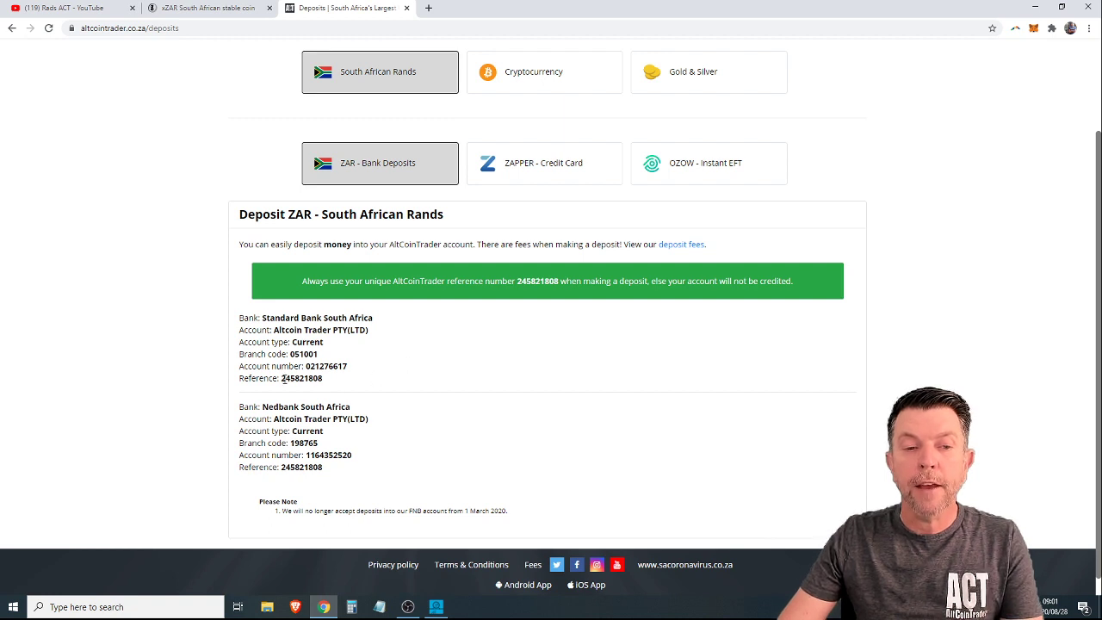
pyautogui.moveTo(278, 378); pyautogui.dragTo(346, 388)
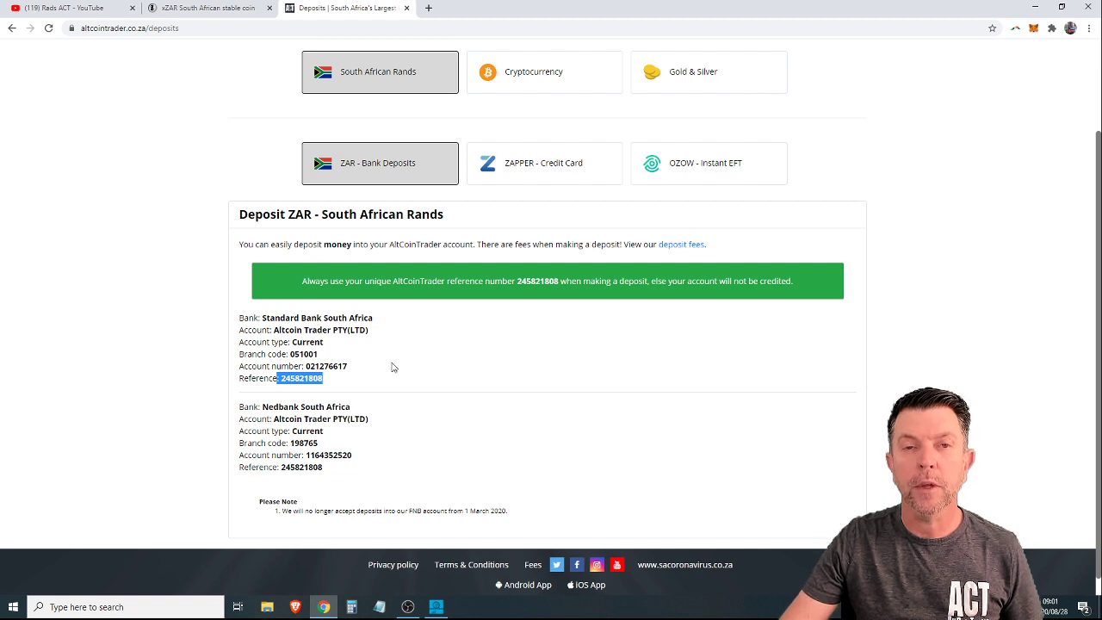
# Open the account's balances page to view the portfolio.
pyautogui.scroll(3, 399, 375)
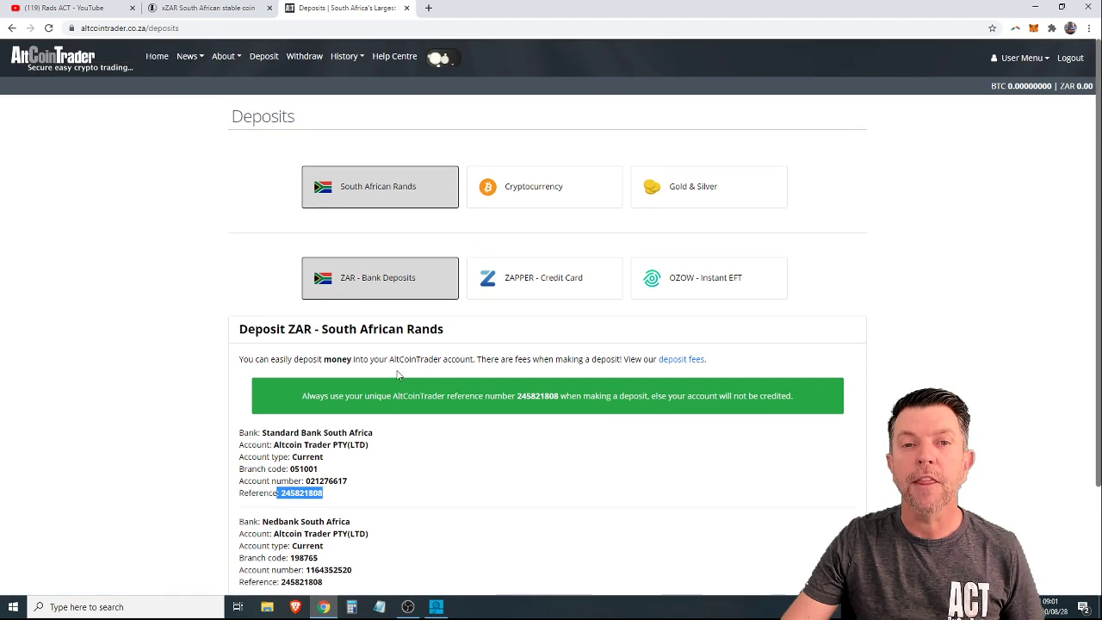
pyautogui.click(1044, 60)
pyautogui.click(1000, 115)
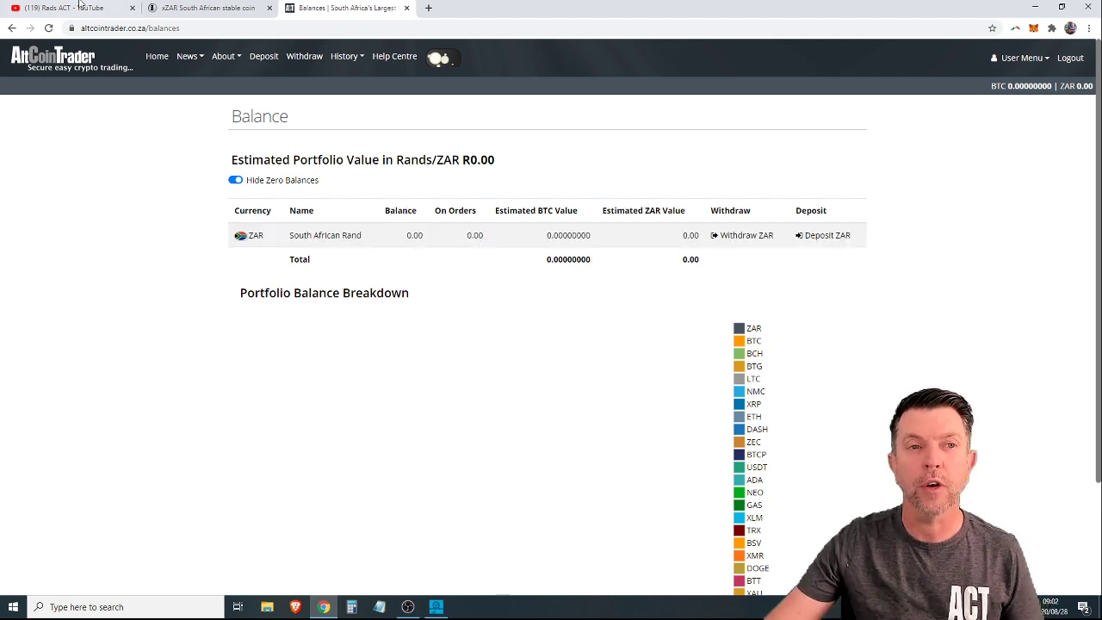
# Choose xZAR - South African Tether as the cryptocurrency to deposit and request an xZAR deposit address.
pyautogui.click(261, 59)
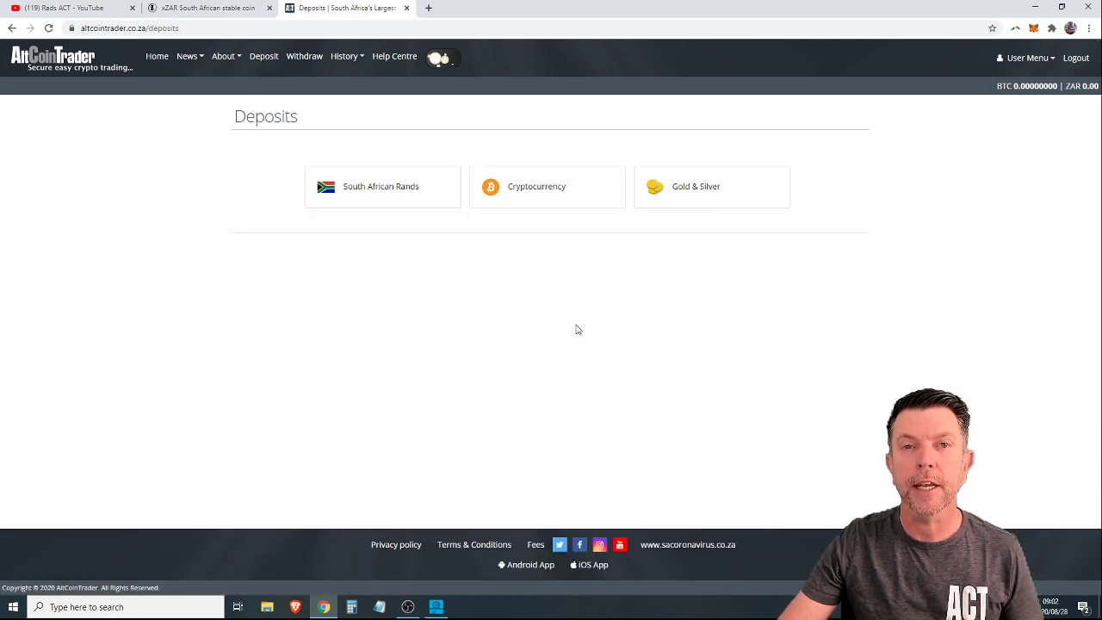
pyautogui.click(532, 194)
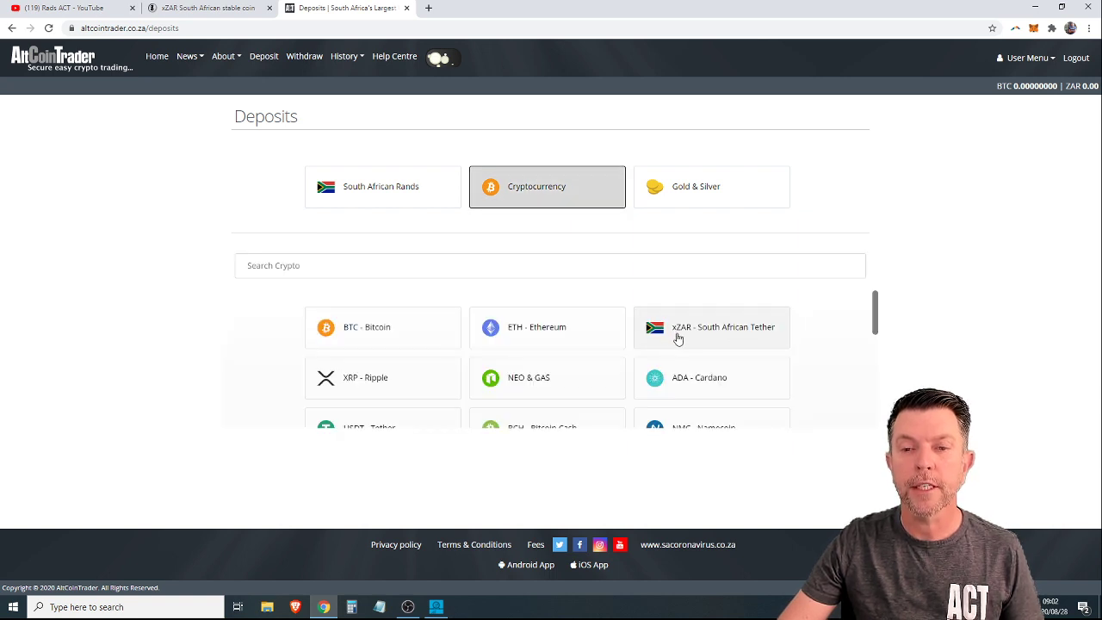
pyautogui.click(732, 336)
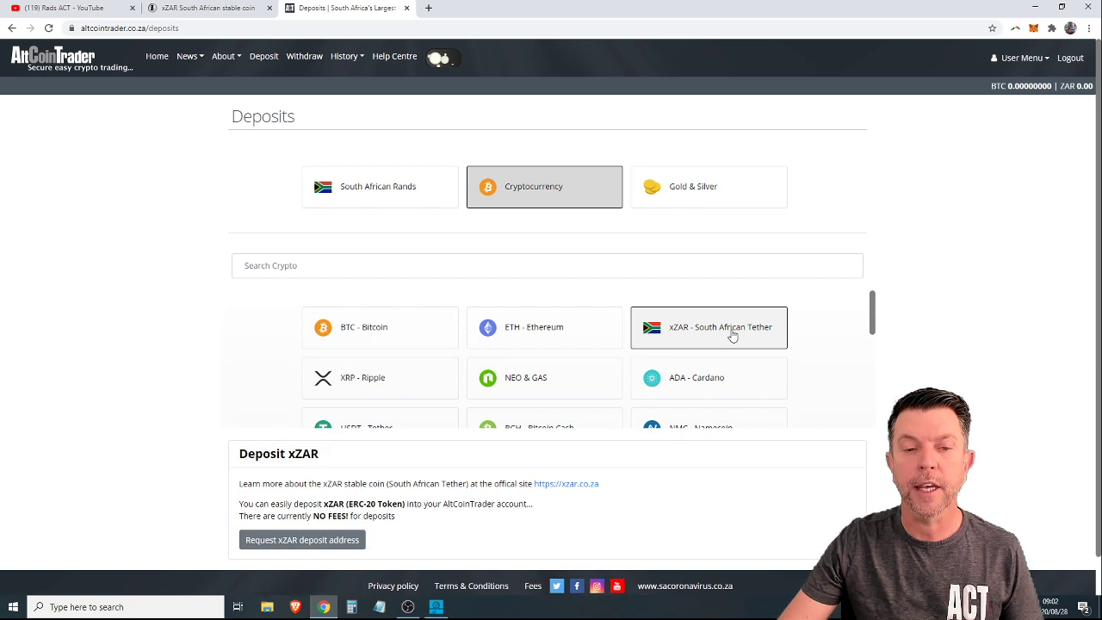
pyautogui.scroll(-3, 701, 328)
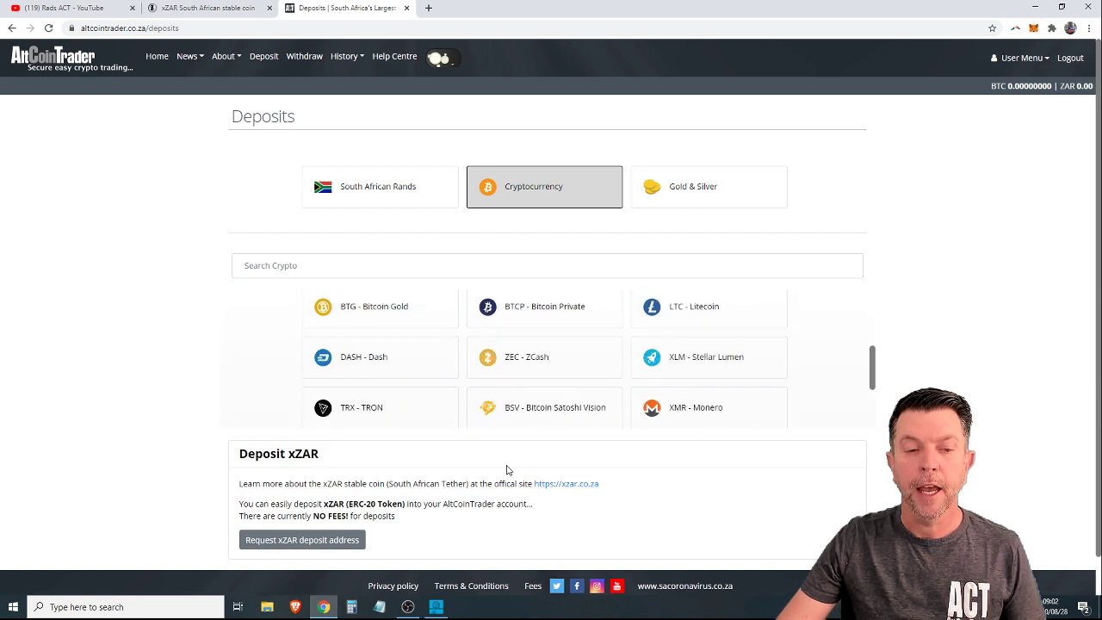
pyautogui.click(302, 540)
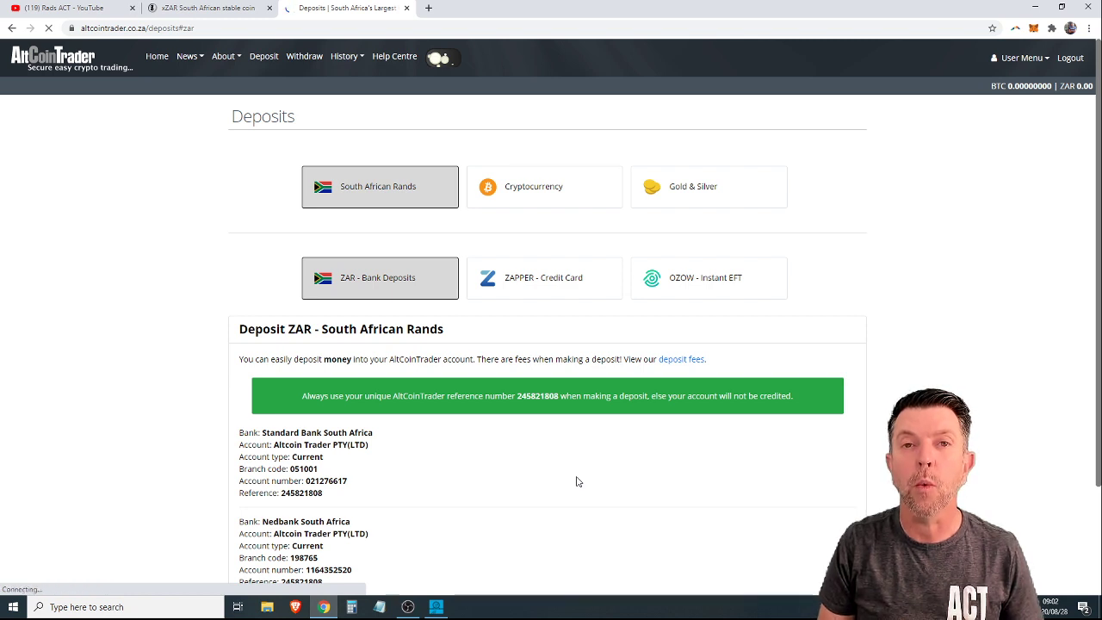
pyautogui.scroll(-1, 502, 389)
pyautogui.scroll(-3, 502, 388)
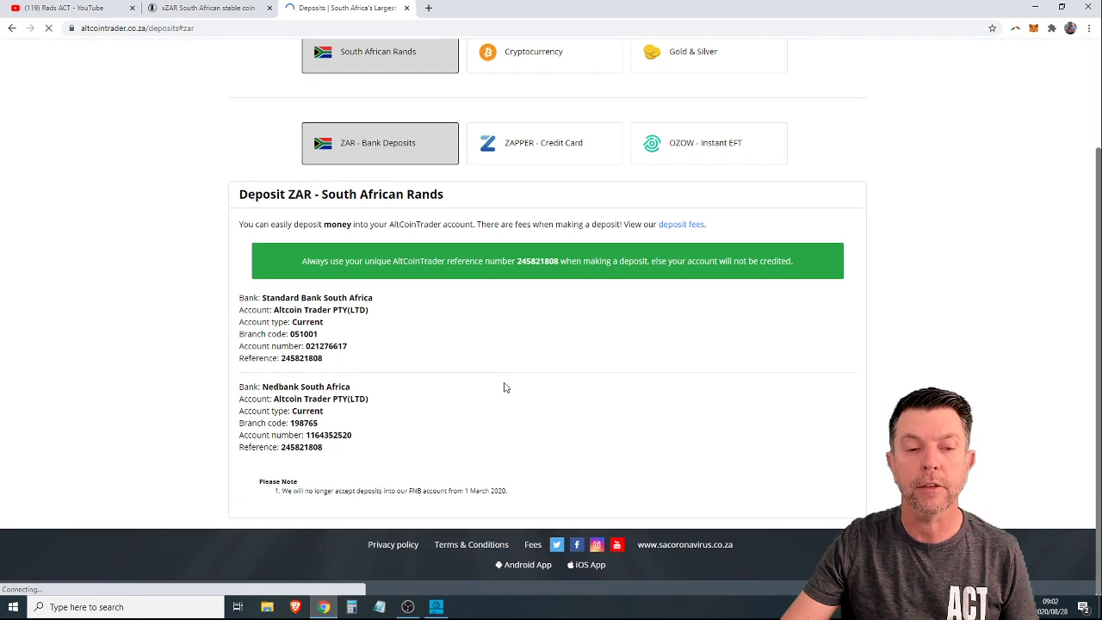
pyautogui.scroll(4, 502, 388)
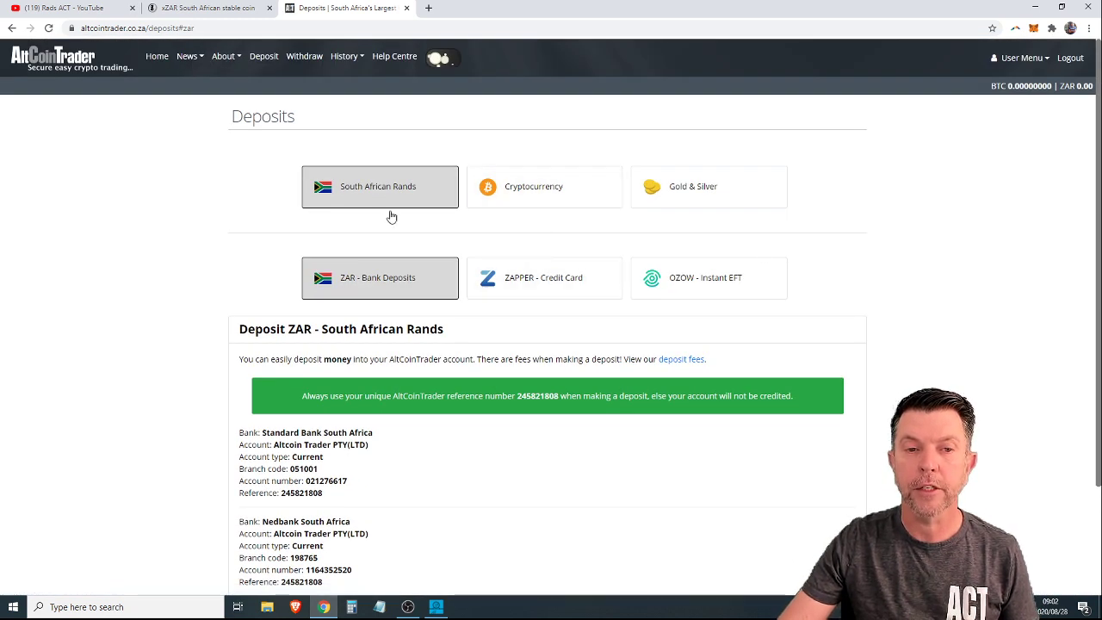
pyautogui.moveTo(401, 197); pyautogui.dragTo(405, 198)
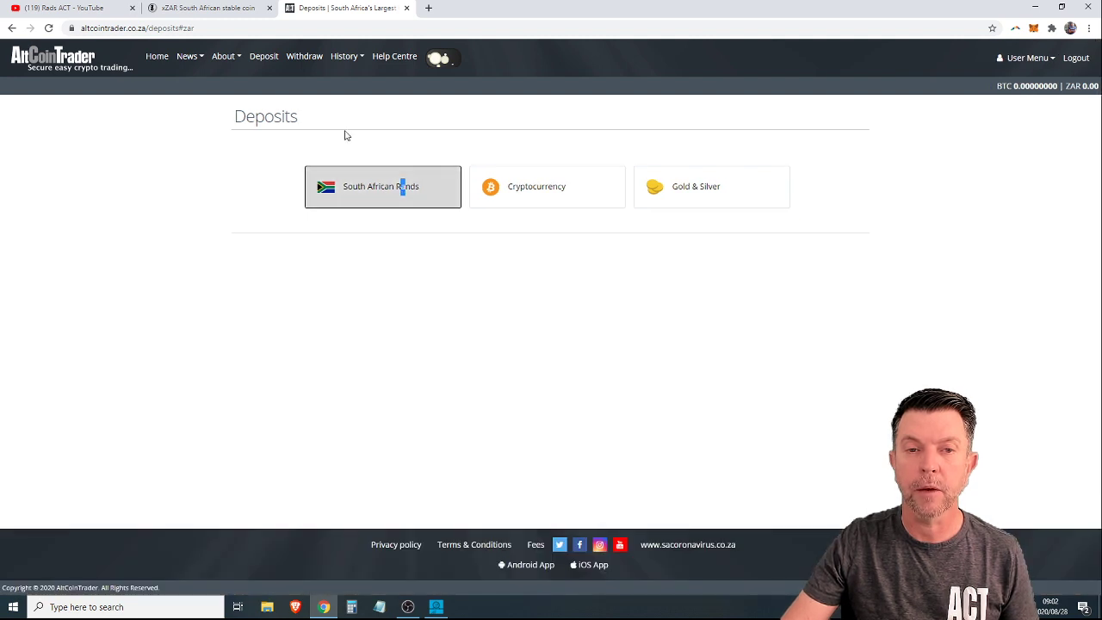
# Reopen the xZAR cryptocurrency deposit details and highlight the personal deposit address and the xZAR token name.
pyautogui.click(258, 56)
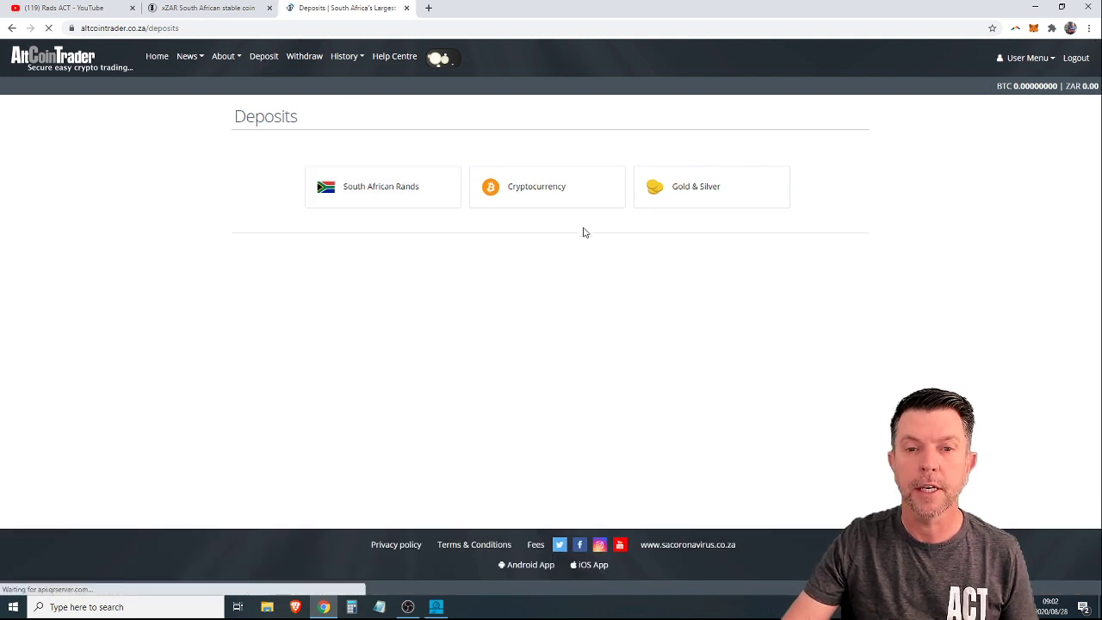
pyautogui.click(381, 191)
pyautogui.click(542, 184)
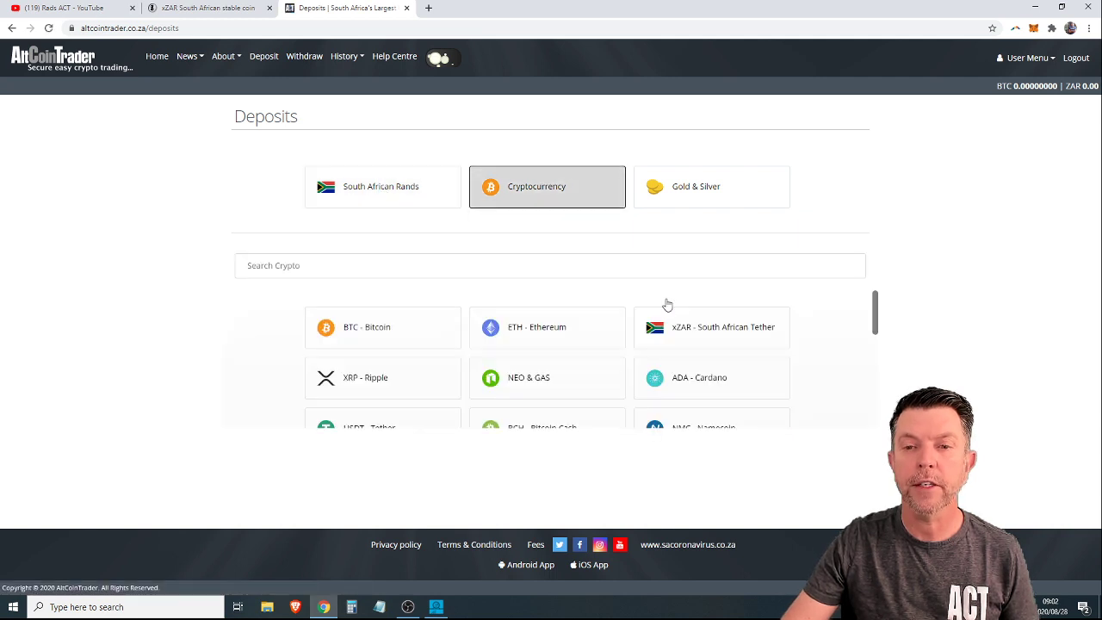
pyautogui.click(696, 337)
pyautogui.scroll(-3, 586, 405)
pyautogui.scroll(-5, 586, 405)
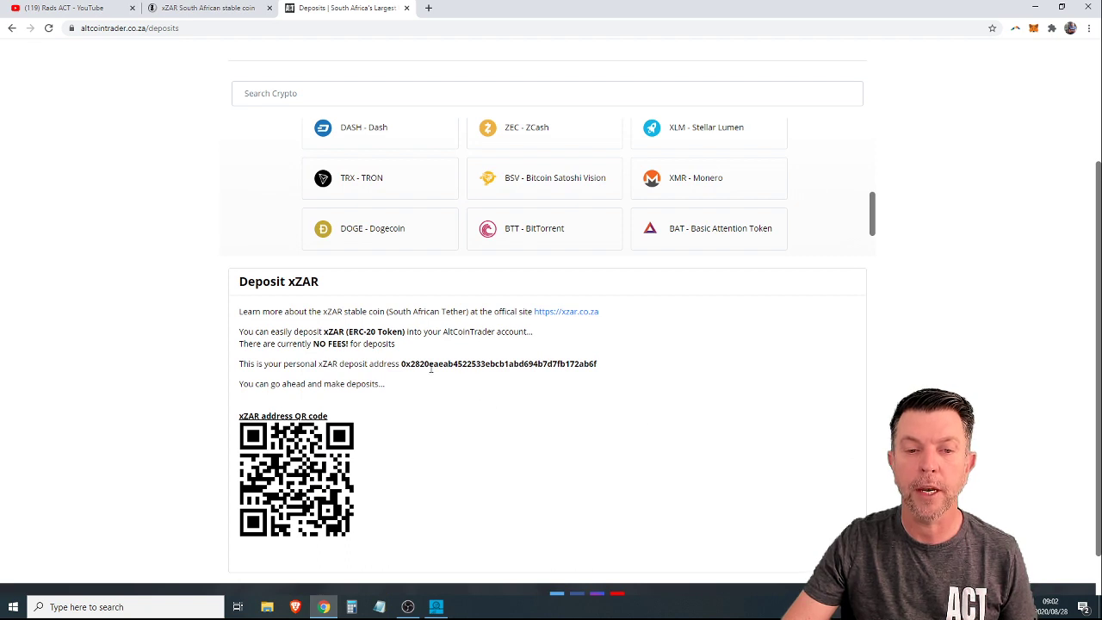
pyautogui.moveTo(402, 366); pyautogui.dragTo(598, 373)
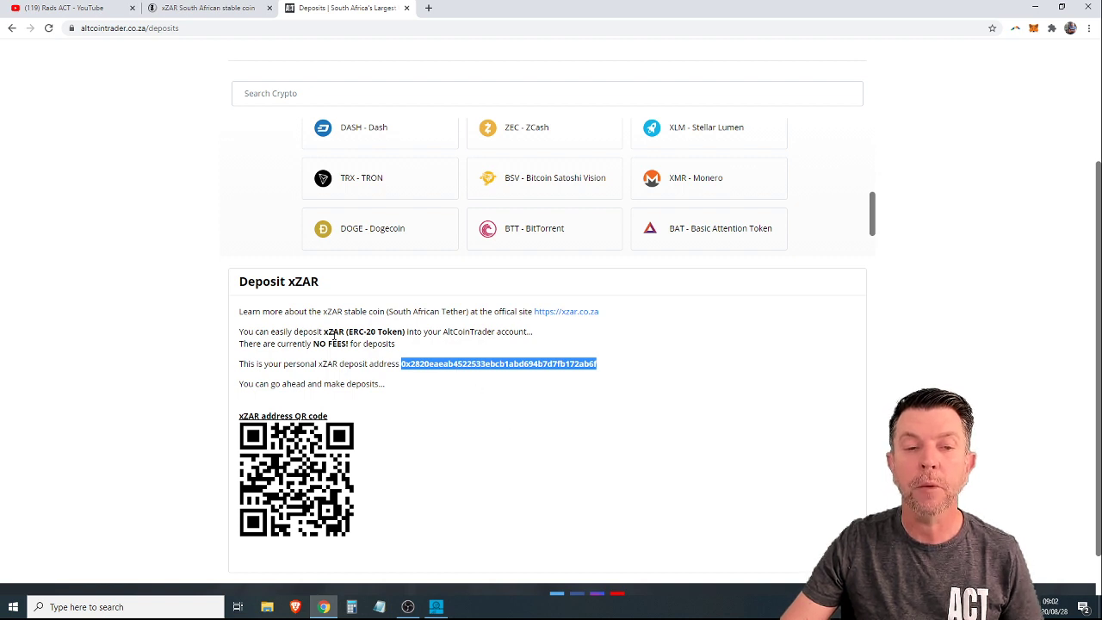
pyautogui.moveTo(324, 332); pyautogui.dragTo(346, 332)
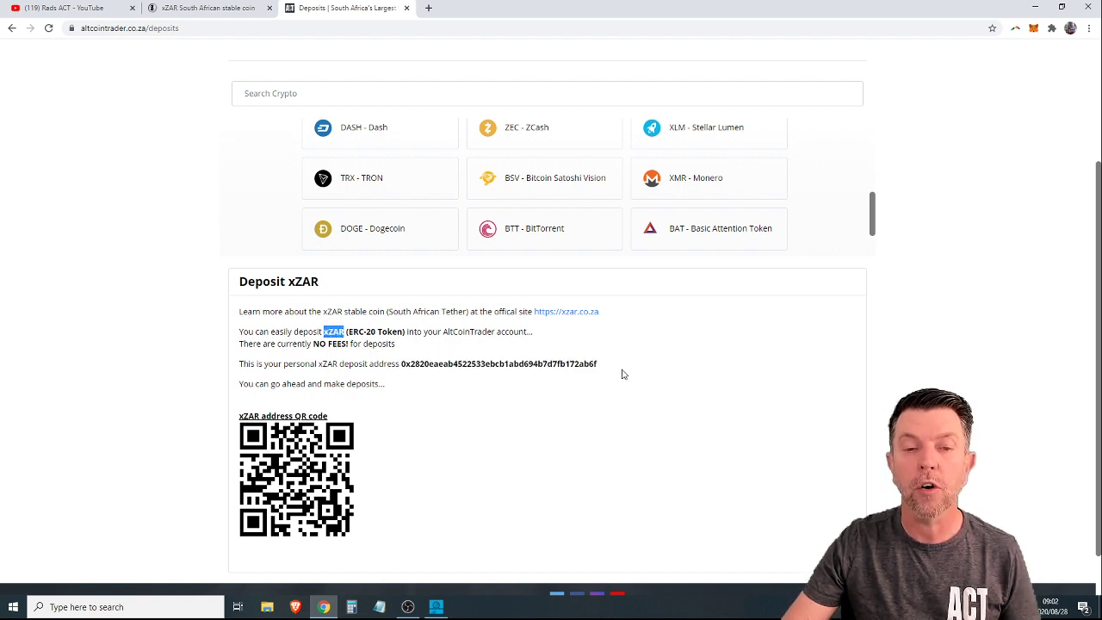
# Return to the balances page and highlight the South African Rand entry.
pyautogui.scroll(5, 519, 394)
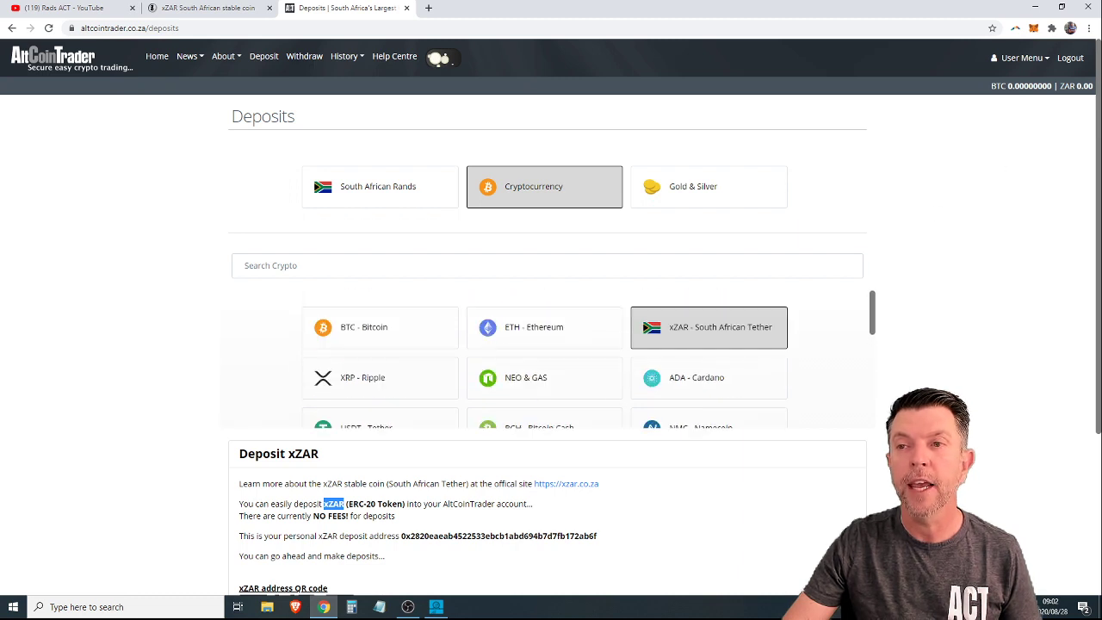
pyautogui.click(1044, 59)
pyautogui.click(1004, 112)
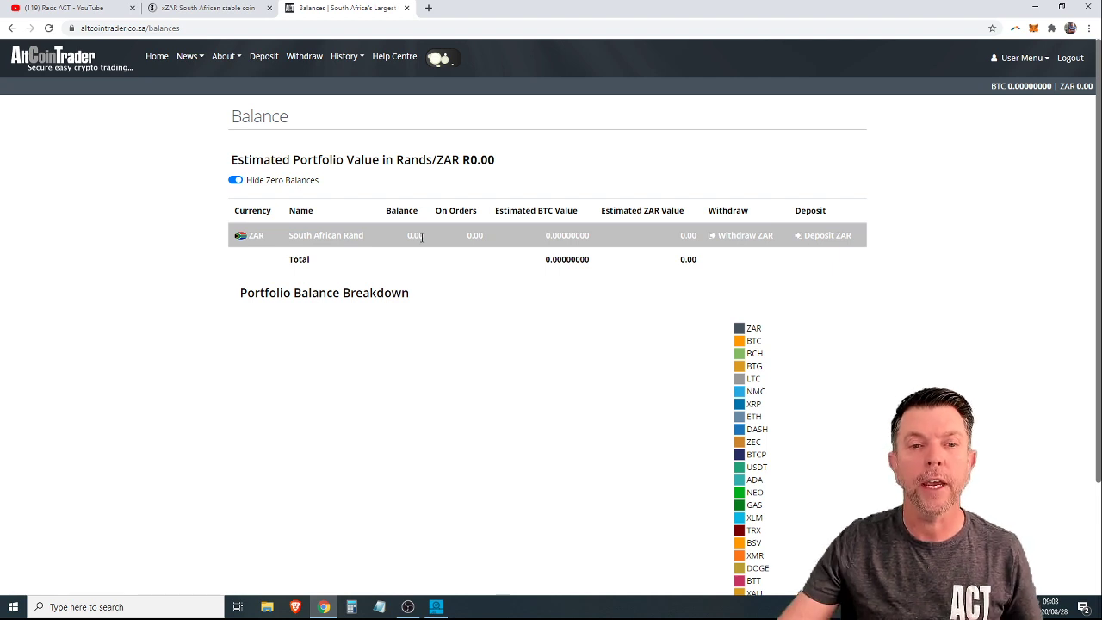
pyautogui.moveTo(291, 234); pyautogui.dragTo(407, 240)
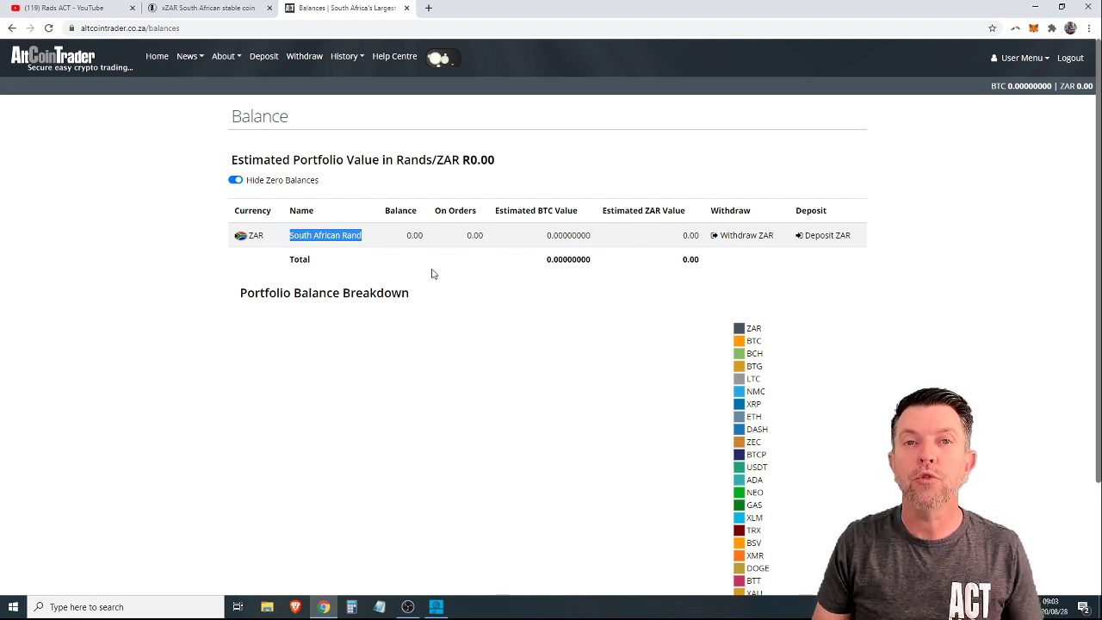
# Open the ZAR bank withdrawal form and review its banking details, amount and near-instant withdrawal options.
pyautogui.click(306, 57)
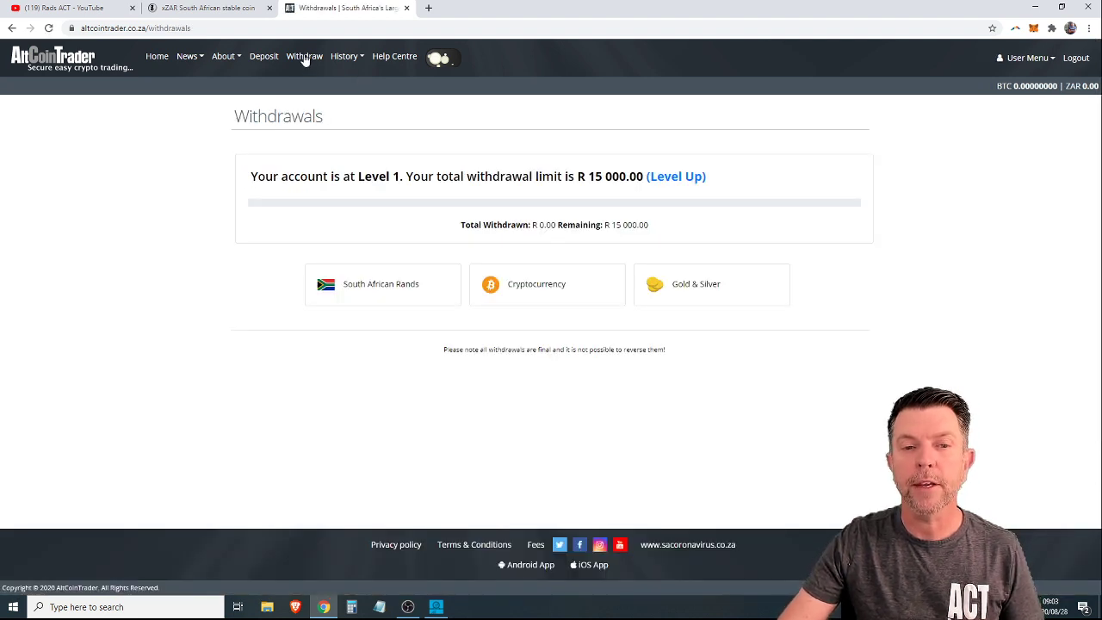
pyautogui.click(375, 291)
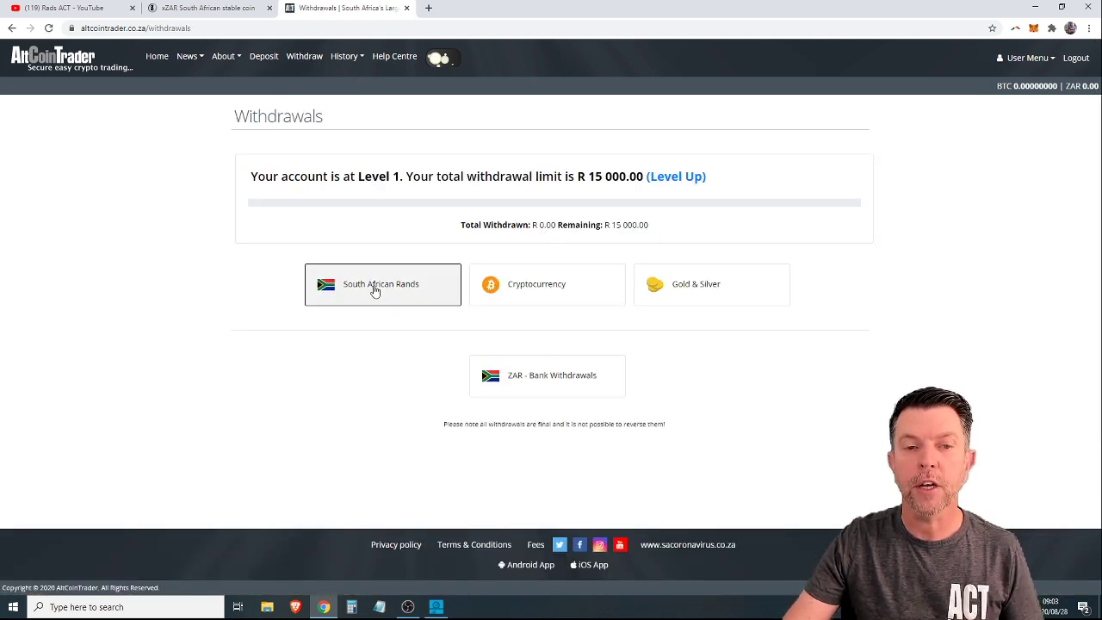
pyautogui.click(551, 375)
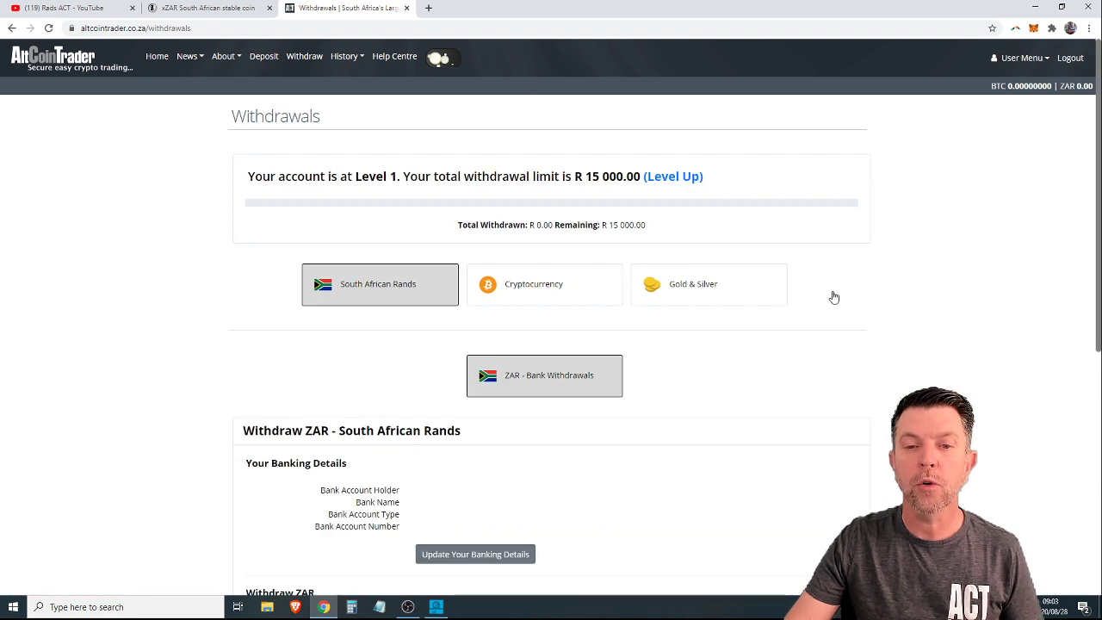
pyautogui.scroll(-1, 627, 308)
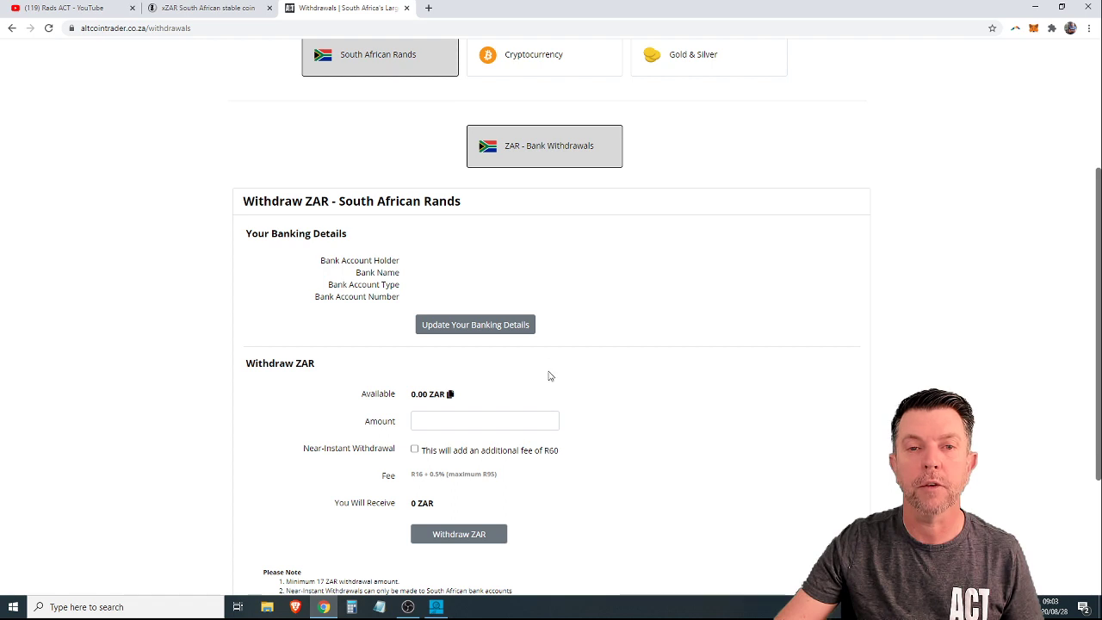
pyautogui.scroll(3, 544, 346)
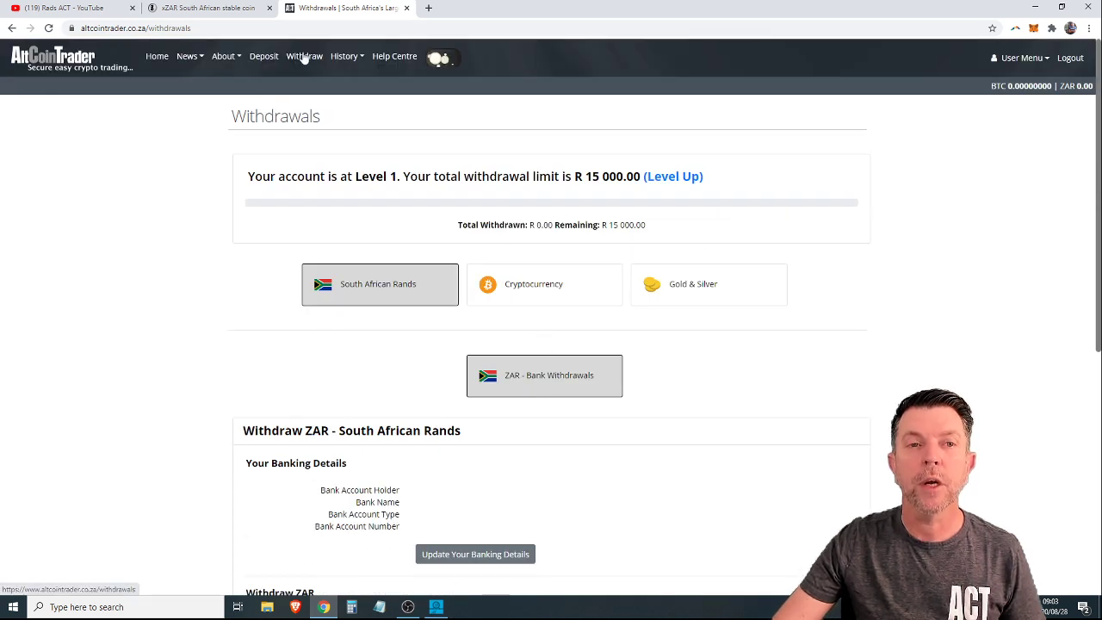
# Open the cryptocurrency withdrawal form for xZAR - South African Tether and activate its recipient address field.
pyautogui.click(303, 56)
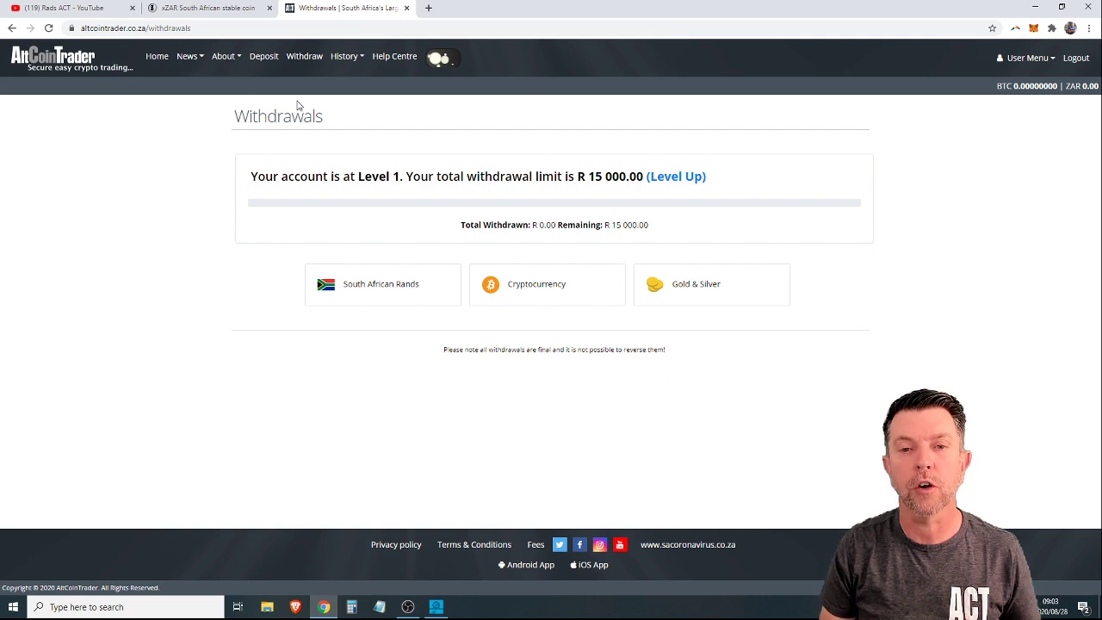
pyautogui.click(301, 57)
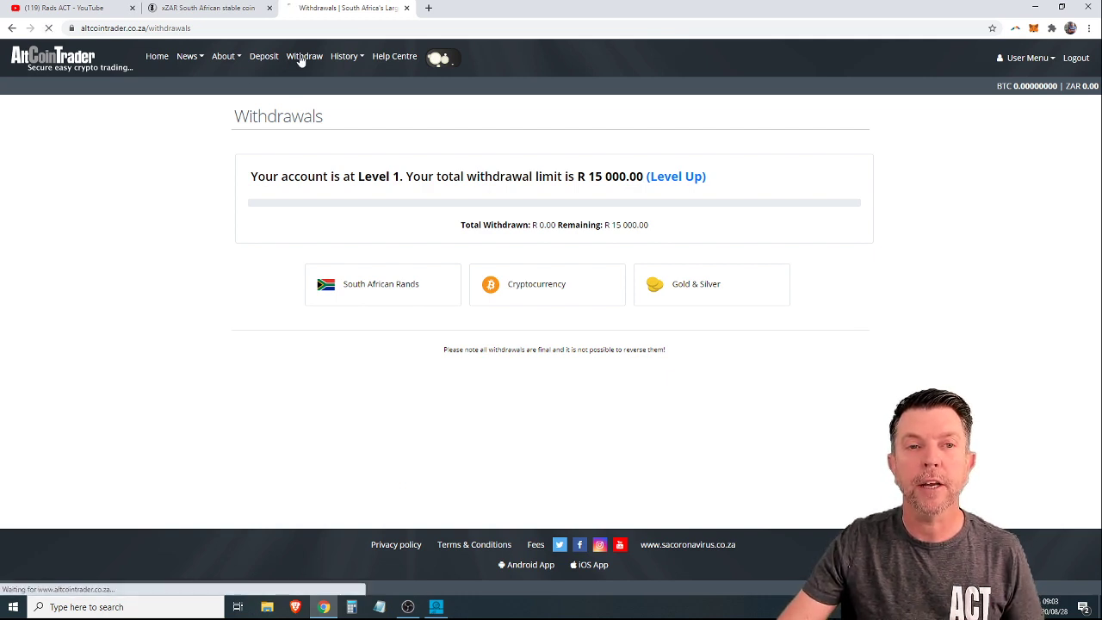
pyautogui.click(541, 291)
pyautogui.scroll(-1, 542, 303)
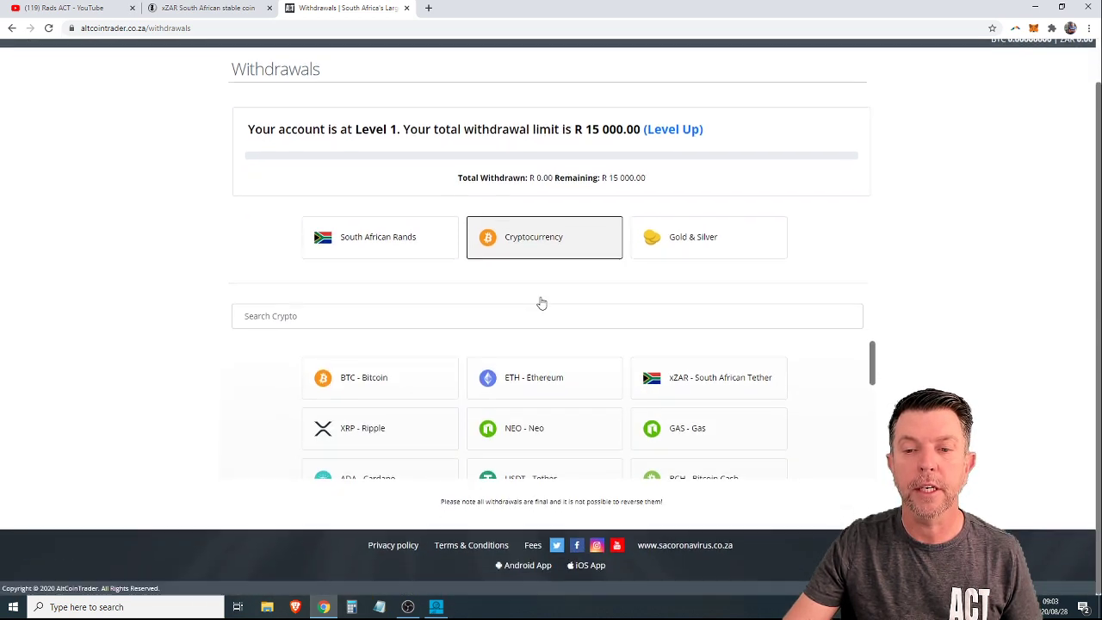
pyautogui.click(704, 382)
pyautogui.scroll(-5, 679, 387)
pyautogui.scroll(-2, 696, 511)
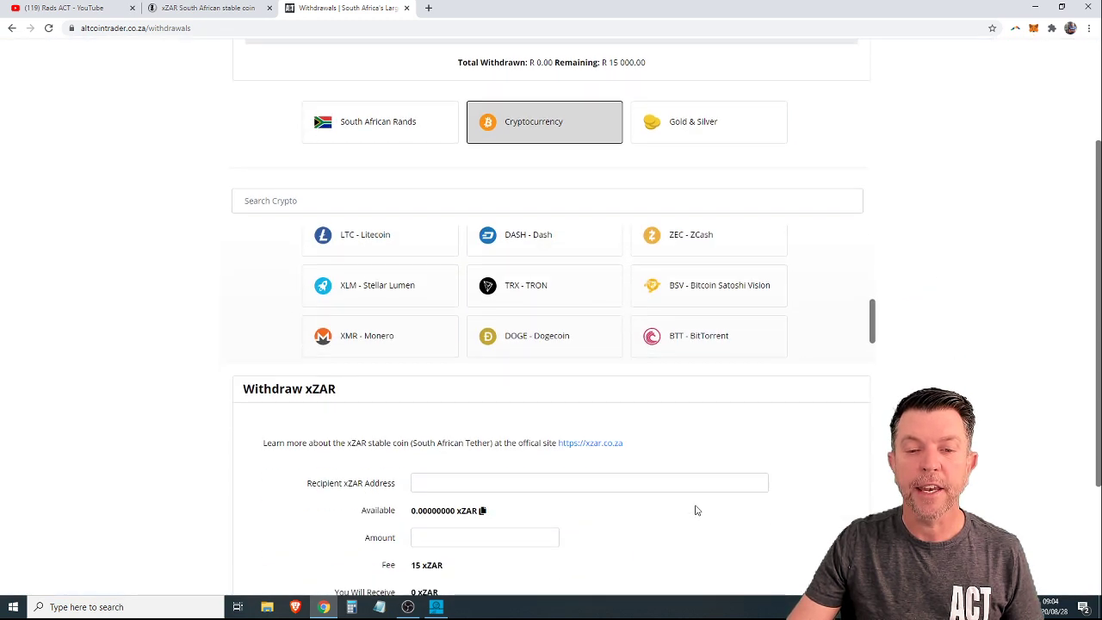
pyautogui.scroll(-3, 697, 511)
pyautogui.click(428, 311)
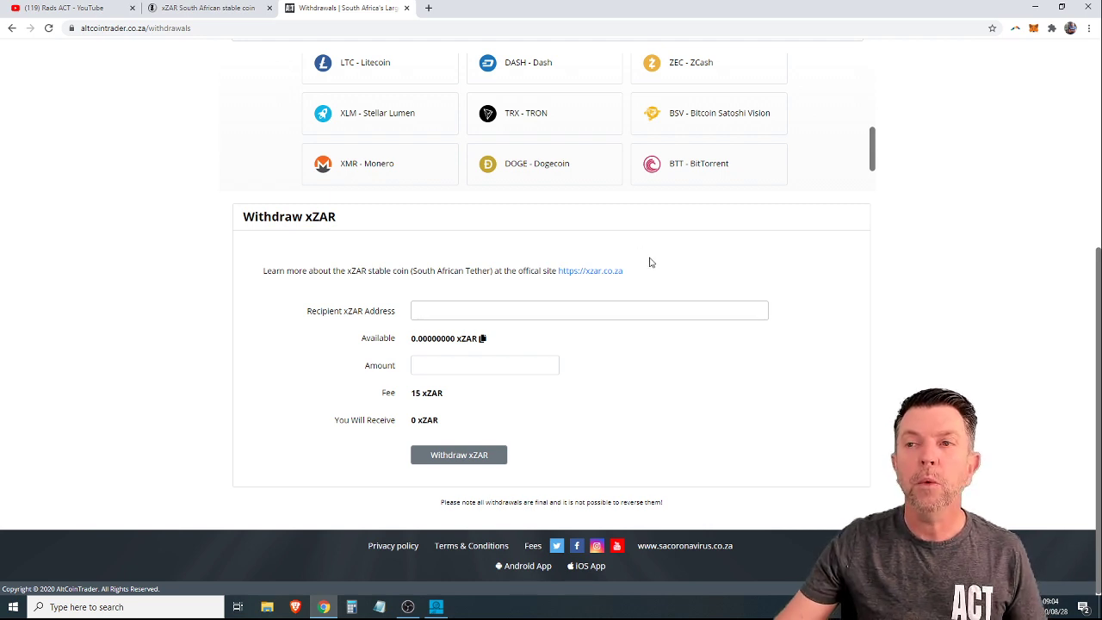
# Copy the current MetaMask account's address into the recipient xZAR address of the withdrawal form and activate the amount field.
pyautogui.click(1034, 29)
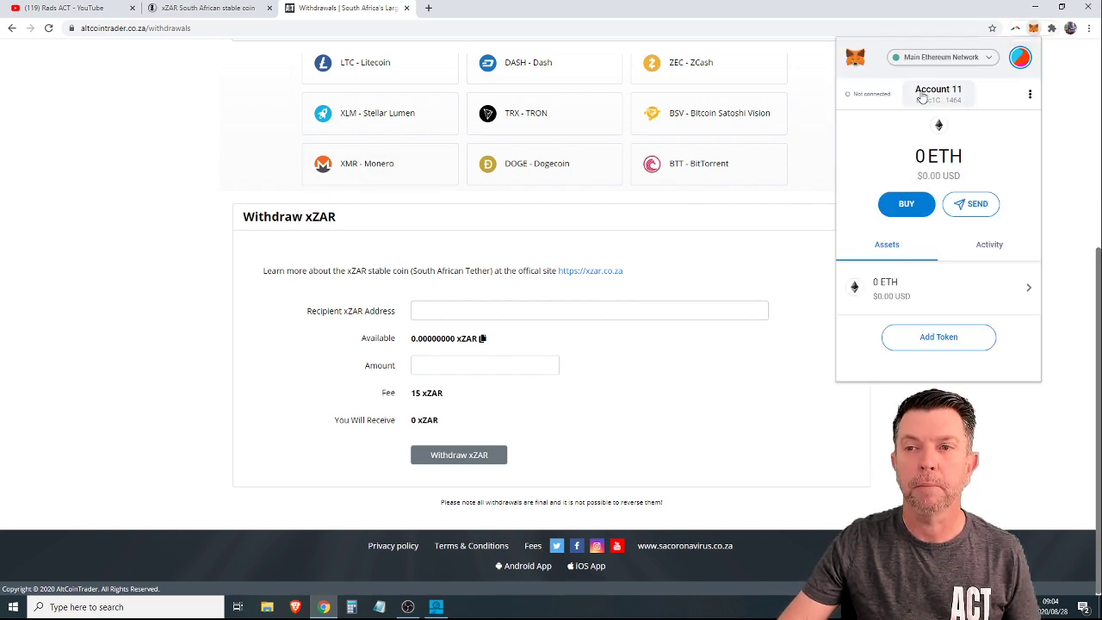
pyautogui.click(949, 101)
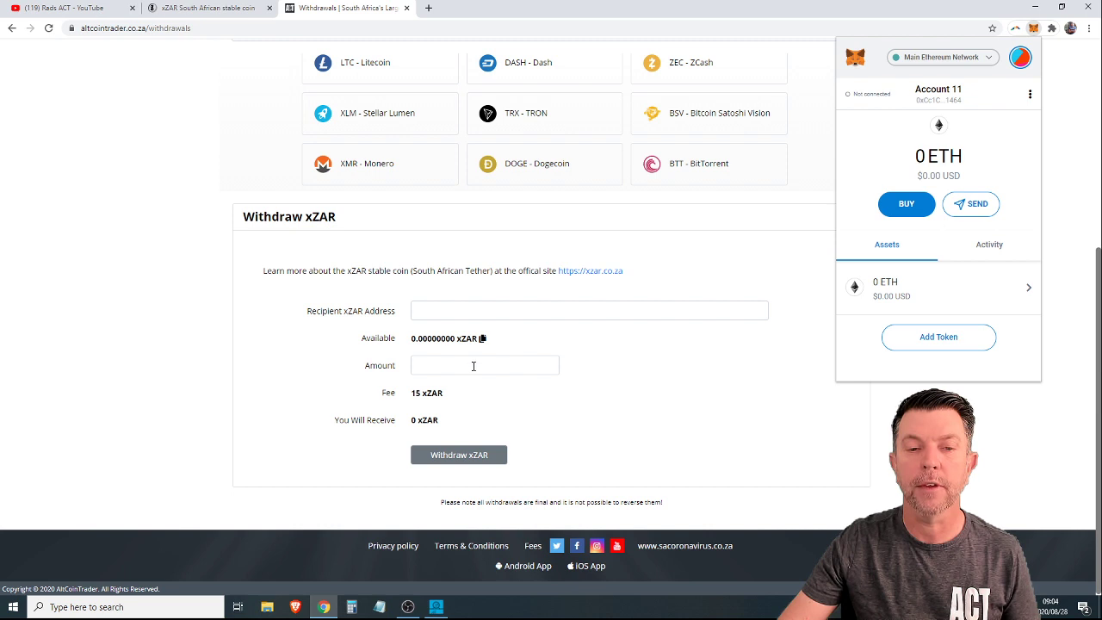
pyautogui.click(432, 310)
pyautogui.rightClick(435, 315)
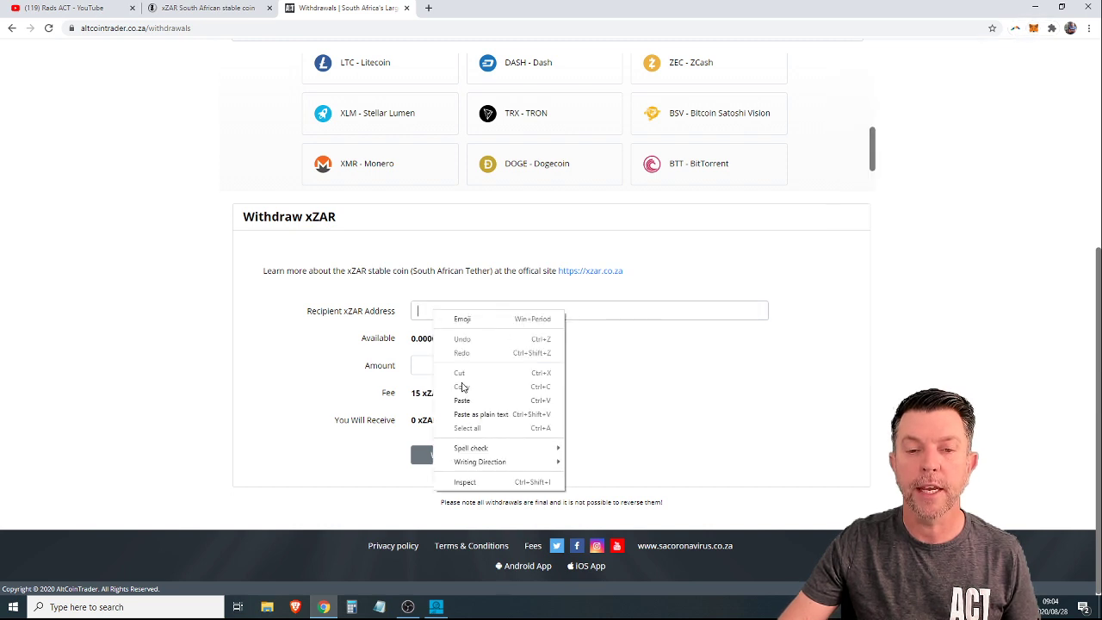
pyautogui.click(463, 400)
pyautogui.click(430, 365)
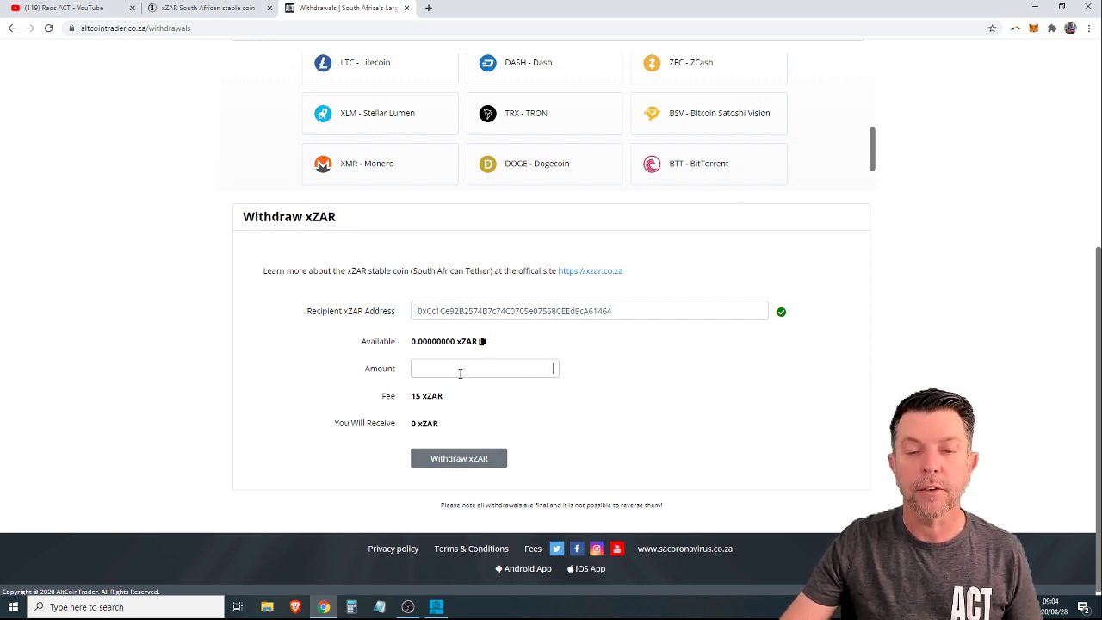
# Check the MetaMask wallet's balance and assets, close the wallet and return to the withdrawal limit overview.
pyautogui.click(1034, 28)
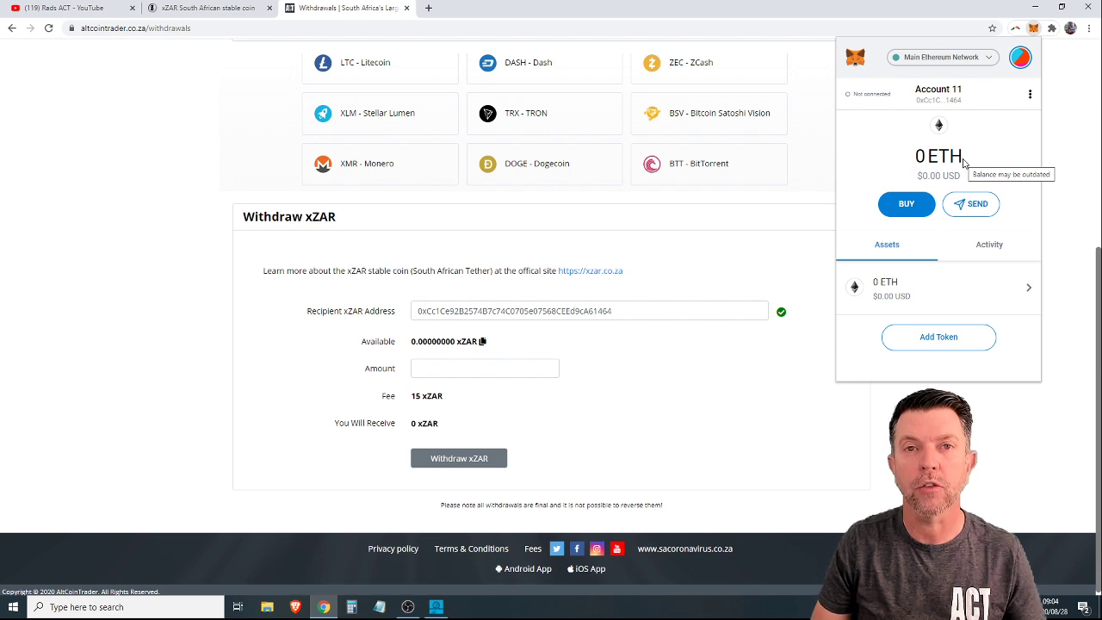
pyautogui.scroll(4, 687, 387)
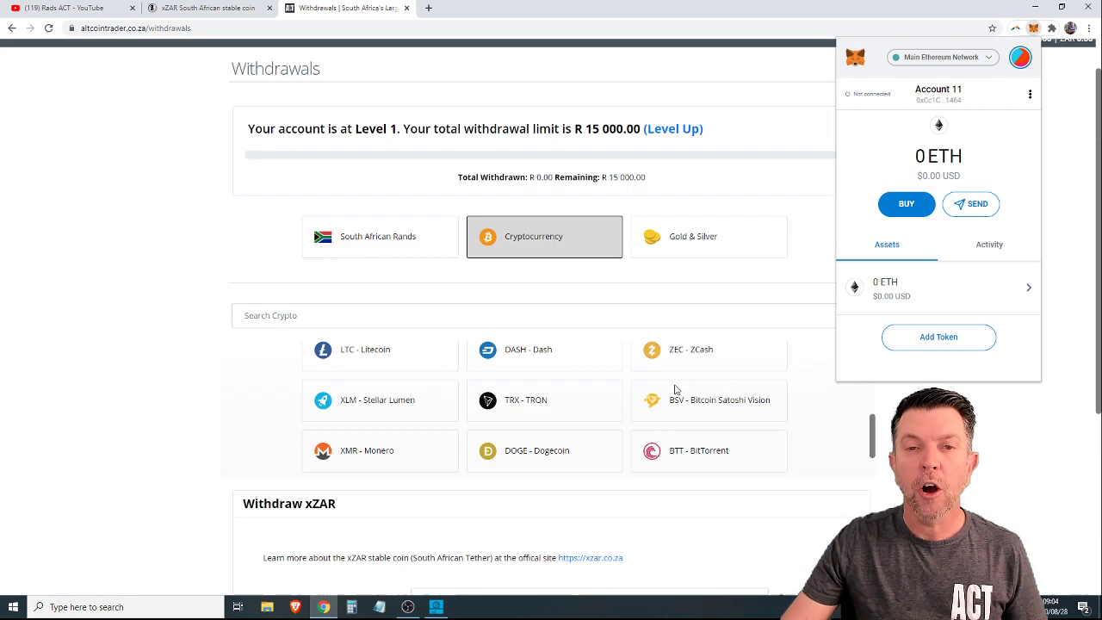
pyautogui.click(778, 142)
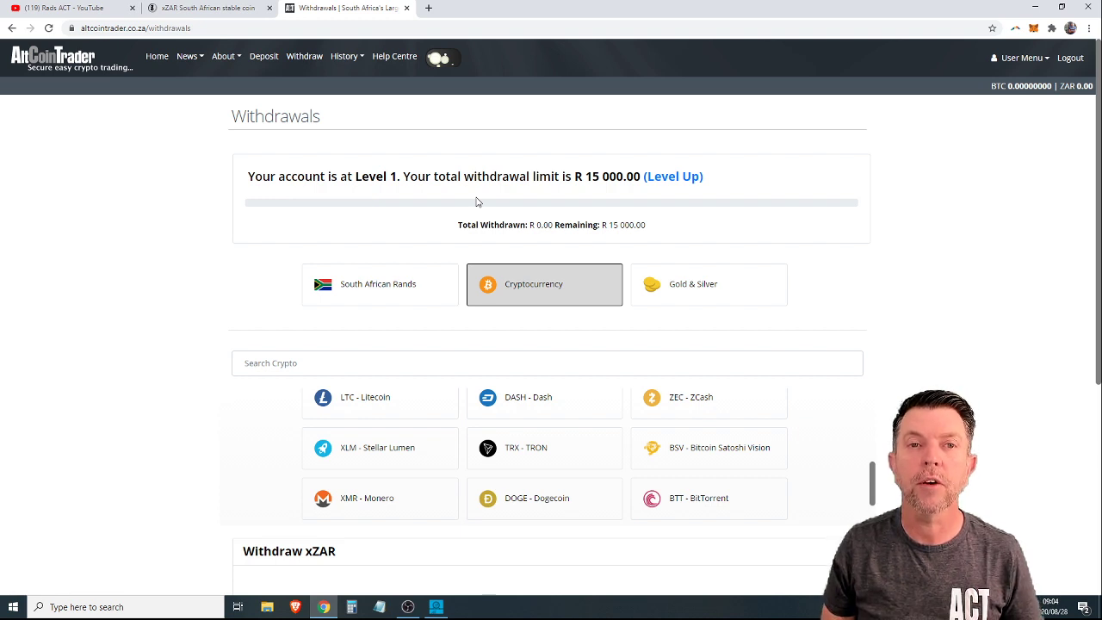
# Review the AltCoinTrader deposit history and the withdrawal history, closing the MetaMask wallet view.
pyautogui.click(361, 59)
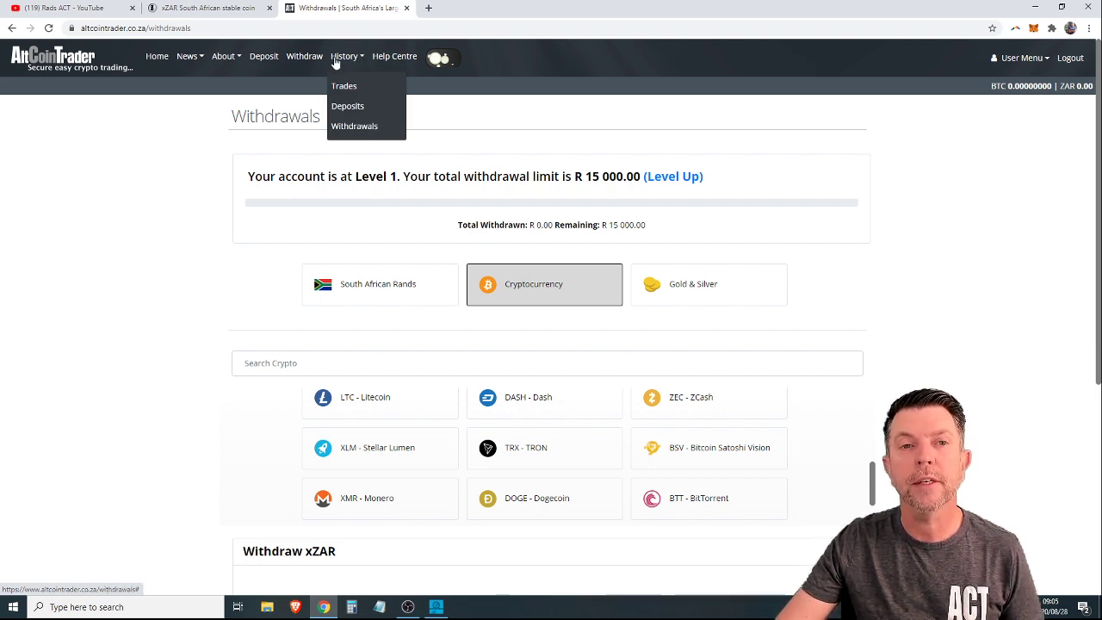
pyautogui.click(358, 108)
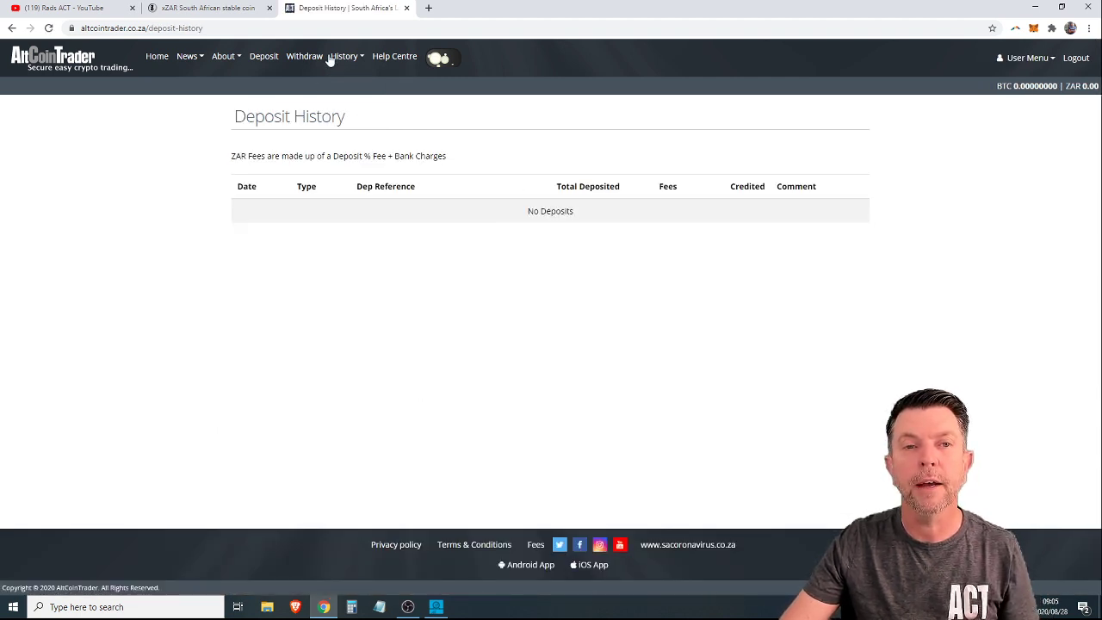
pyautogui.click(356, 57)
pyautogui.click(360, 127)
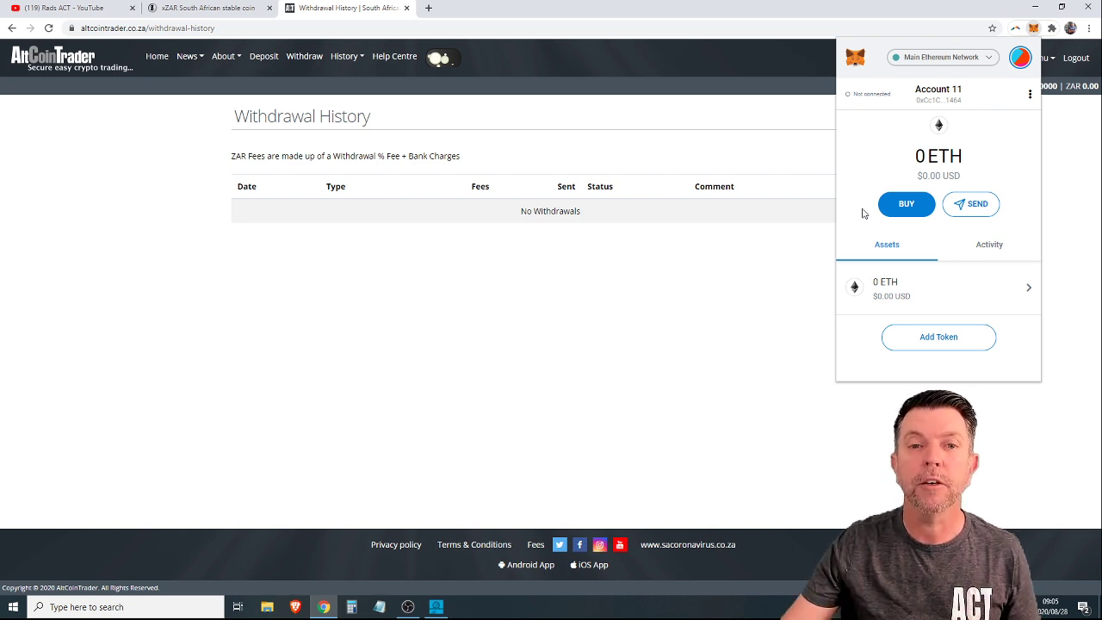
pyautogui.click(534, 293)
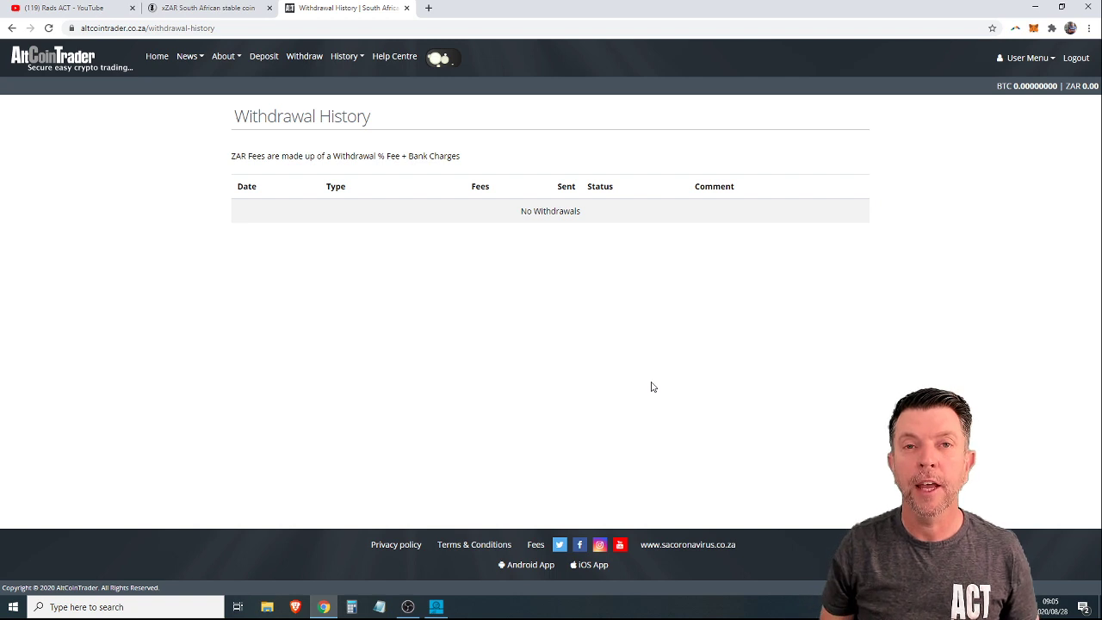